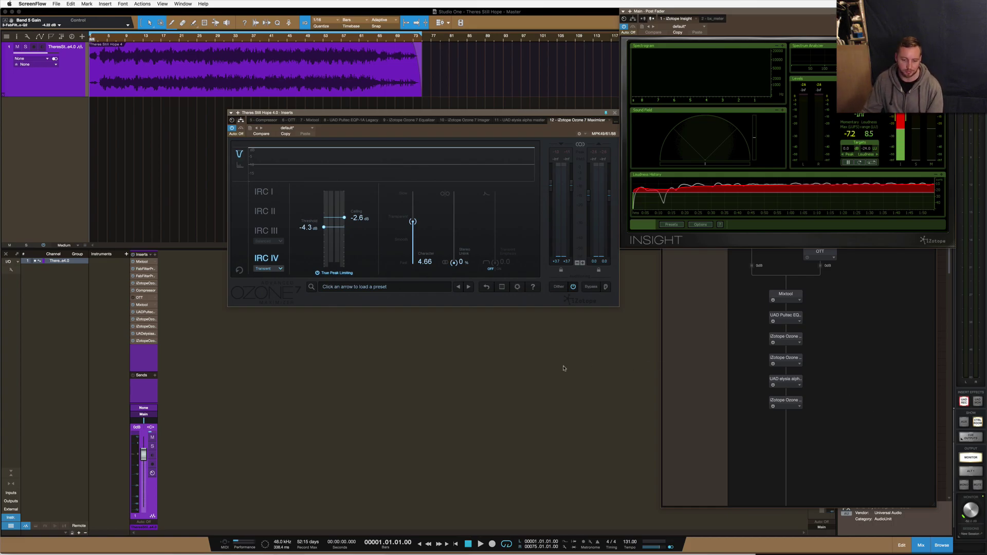
Review the mid/side setup in the insert routing: the first Mixtool, the Splitter set to Channel Split, and the closing Mixtool.
left_click(698, 310)
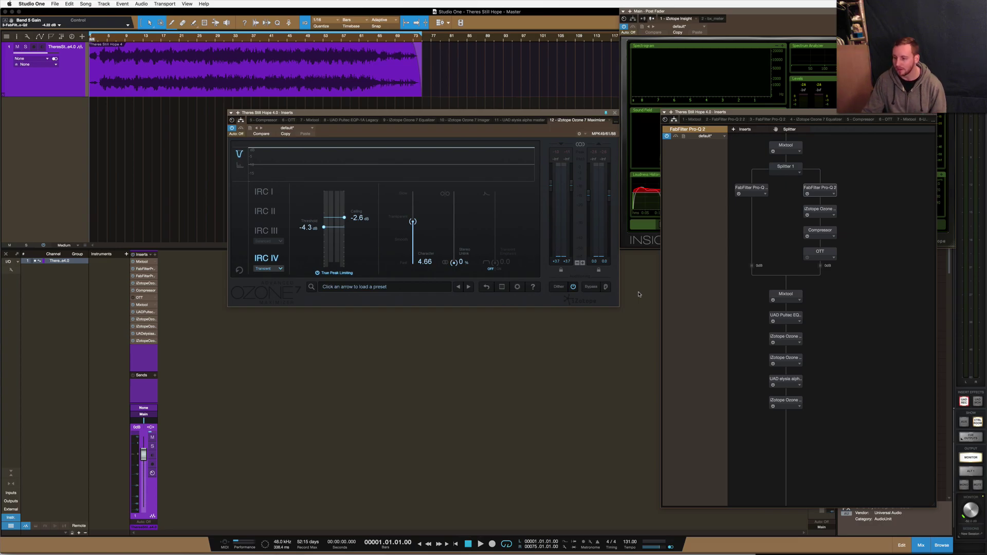
double_click(789, 148)
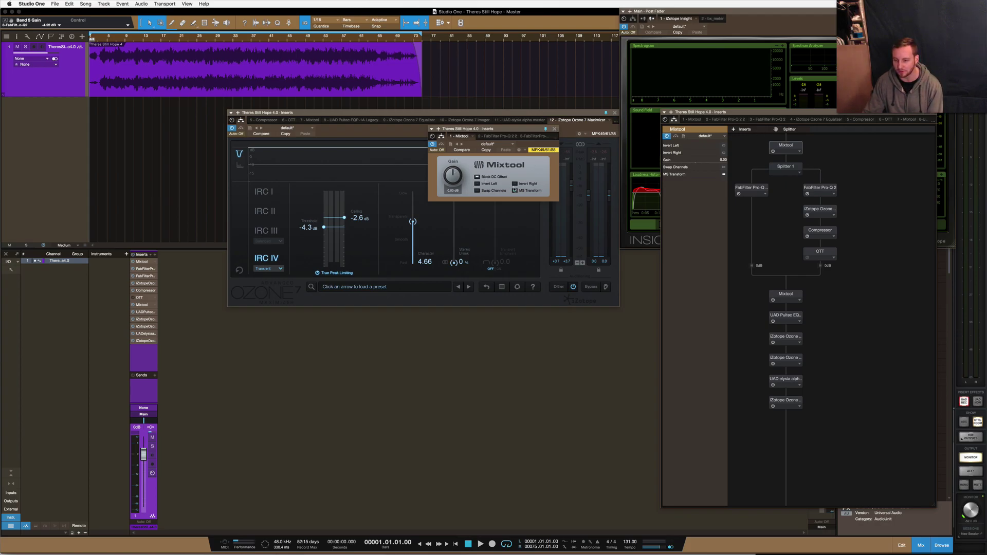
left_click(554, 128)
left_click(786, 168)
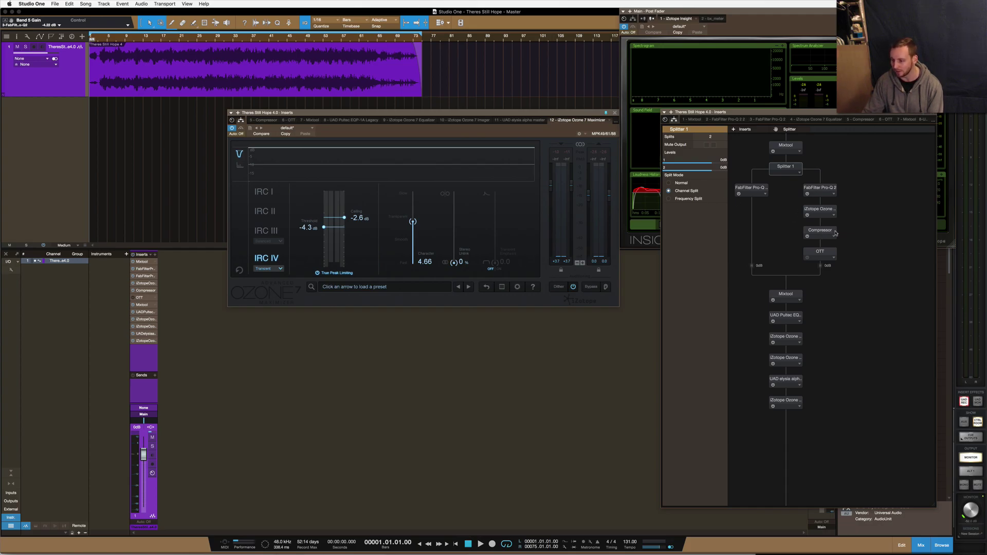
double_click(793, 296)
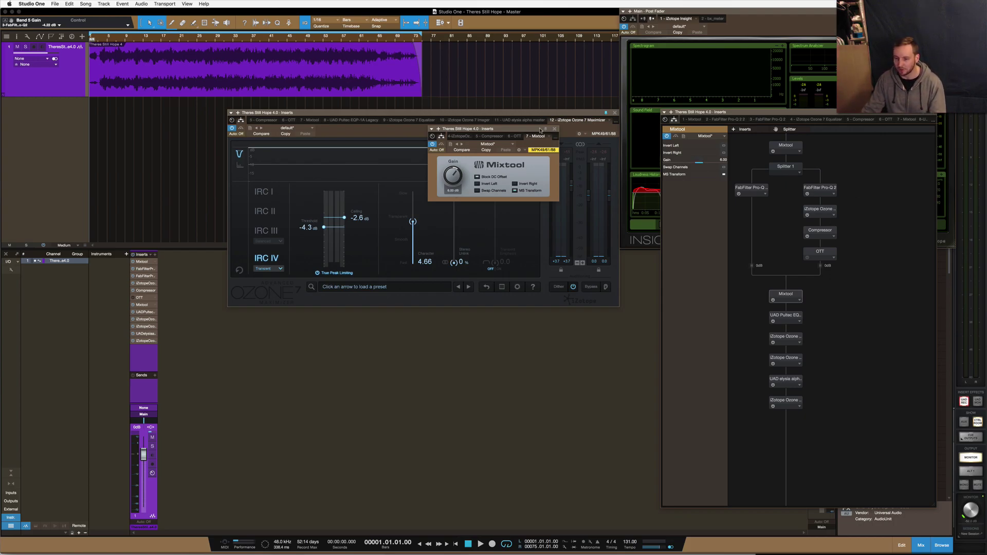
left_click(555, 129)
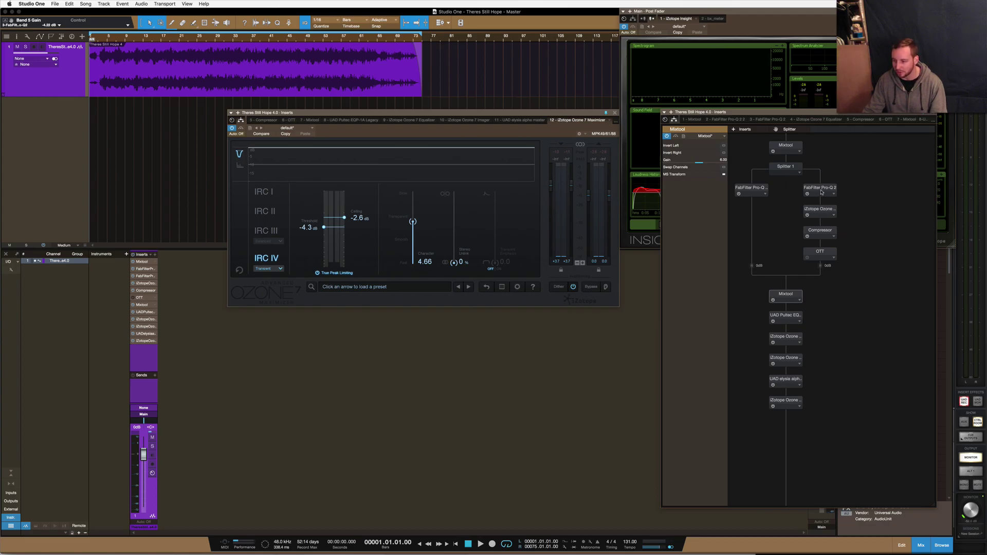
Examine the FabFilter Pro-Q 2 curve on the splitter's second branch and the matching settings of the Ozone 7 Equalizer following it.
double_click(821, 190)
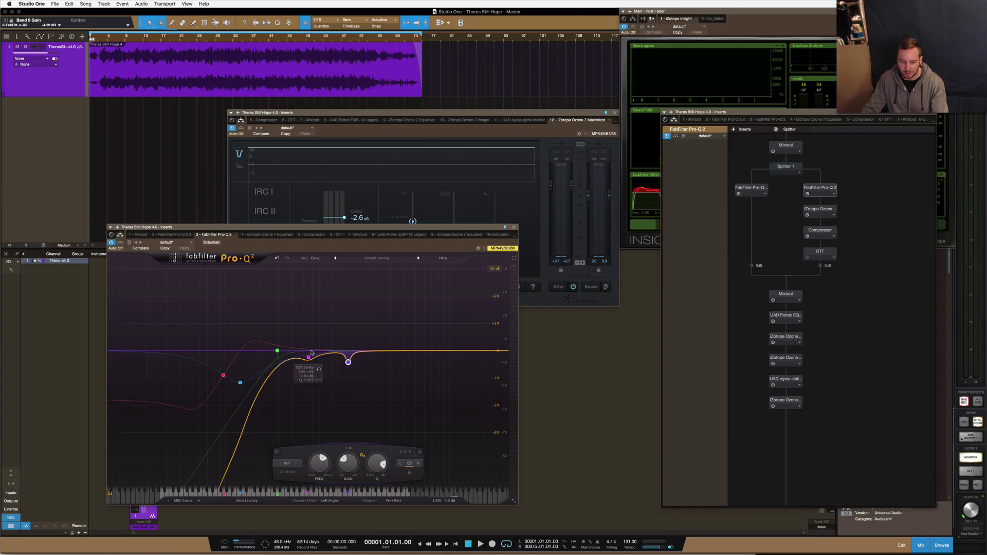
left_click(514, 227)
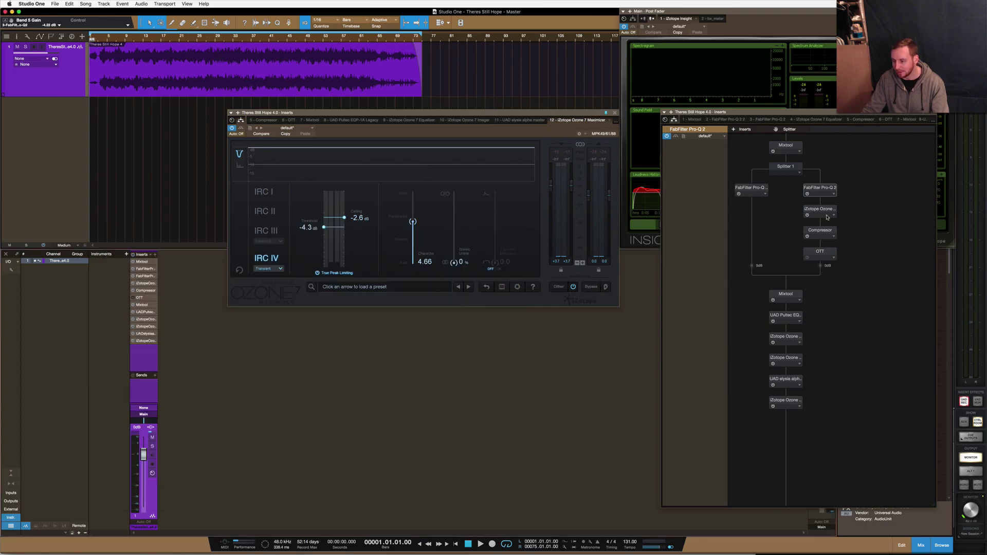
left_click(819, 210)
double_click(819, 210)
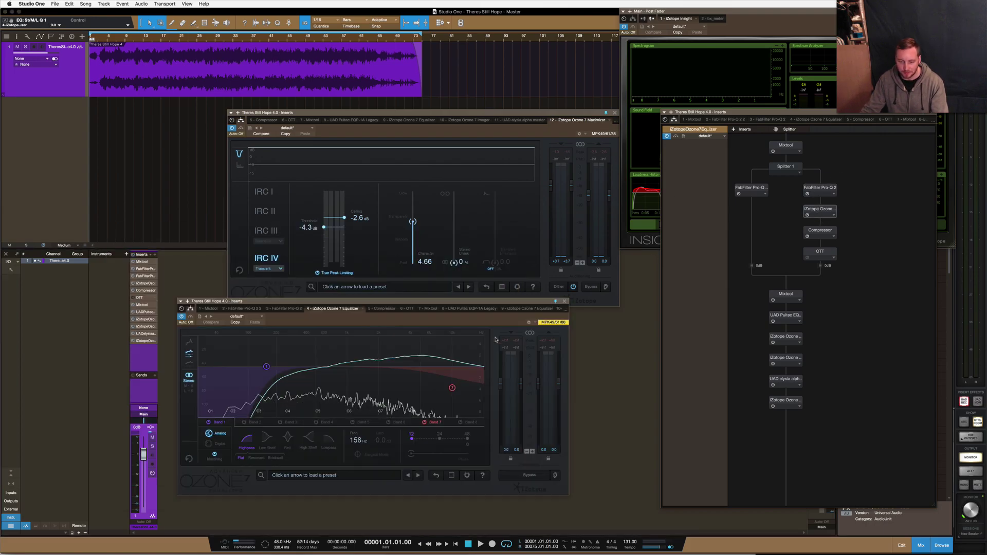
left_click_drag(387, 304, 438, 191)
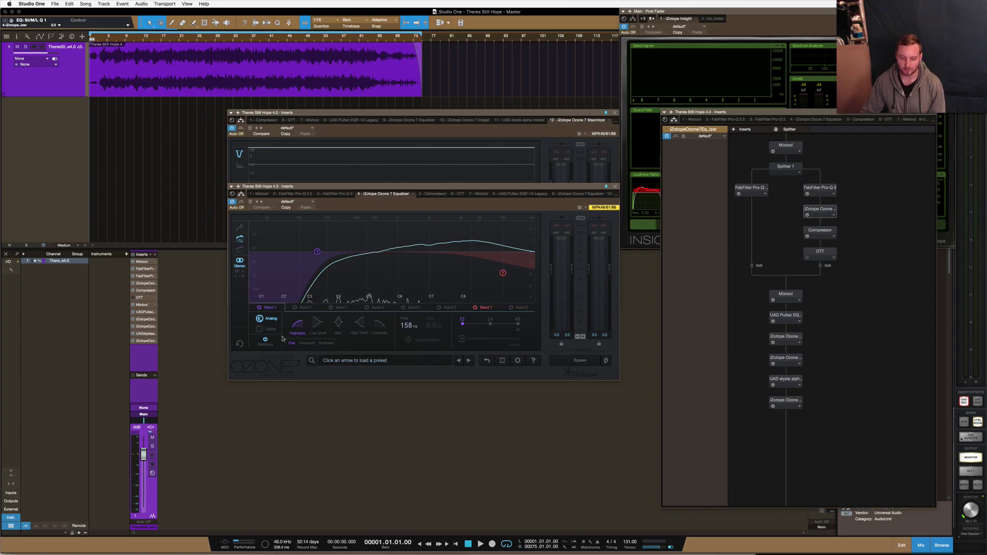
left_click(266, 345)
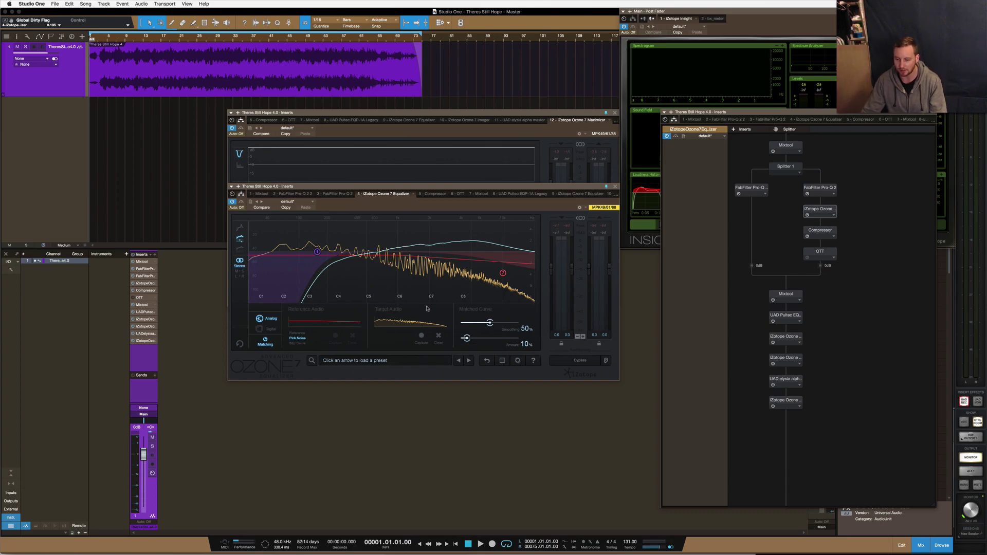
left_click(615, 187)
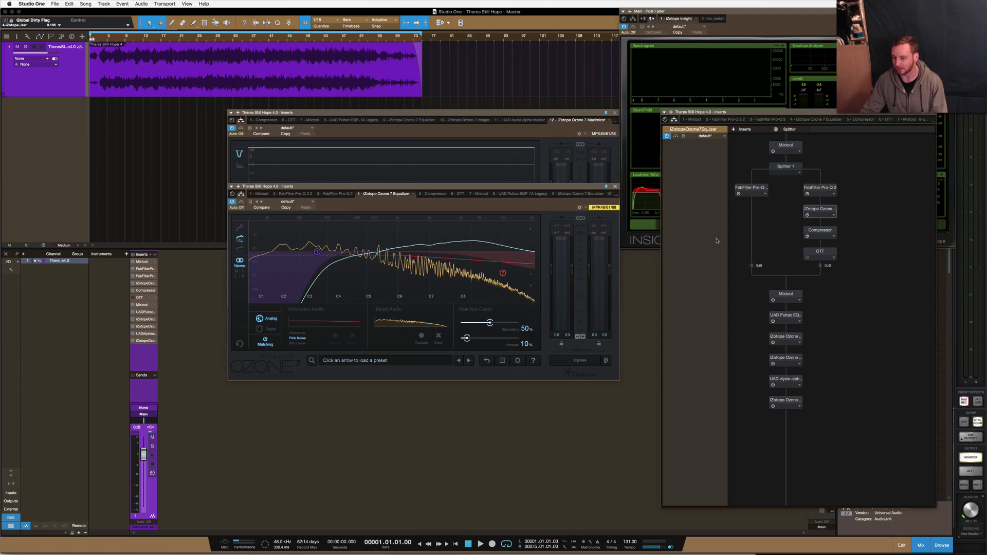
Examine the Compressor's settings on the splitter's second branch, including ratio, threshold, attack and release.
double_click(821, 232)
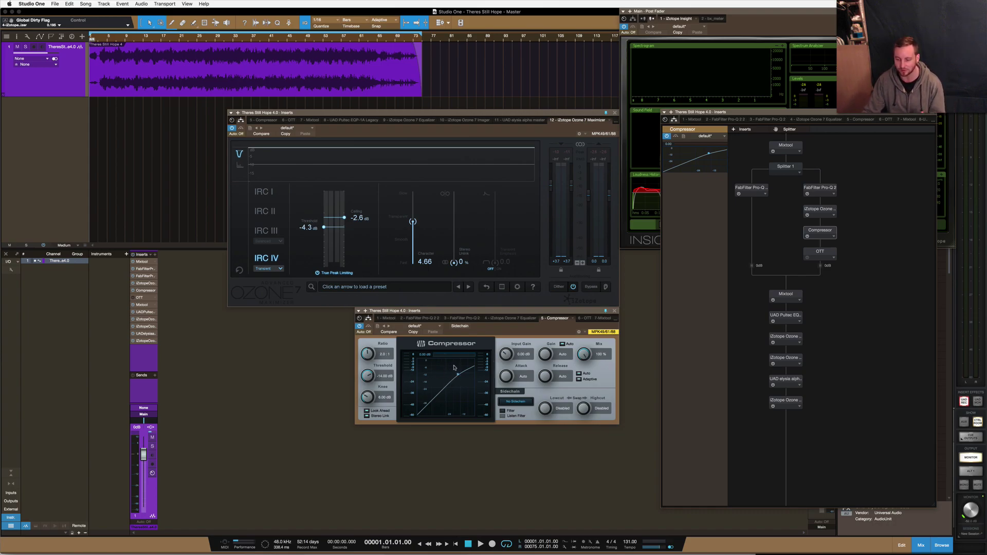
left_click_drag(503, 313, 489, 315)
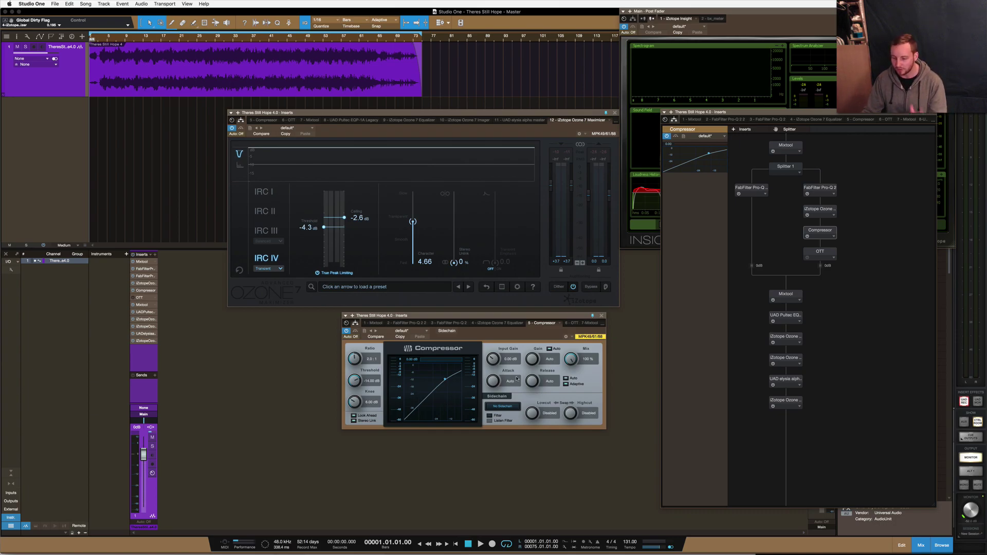
left_click(601, 316)
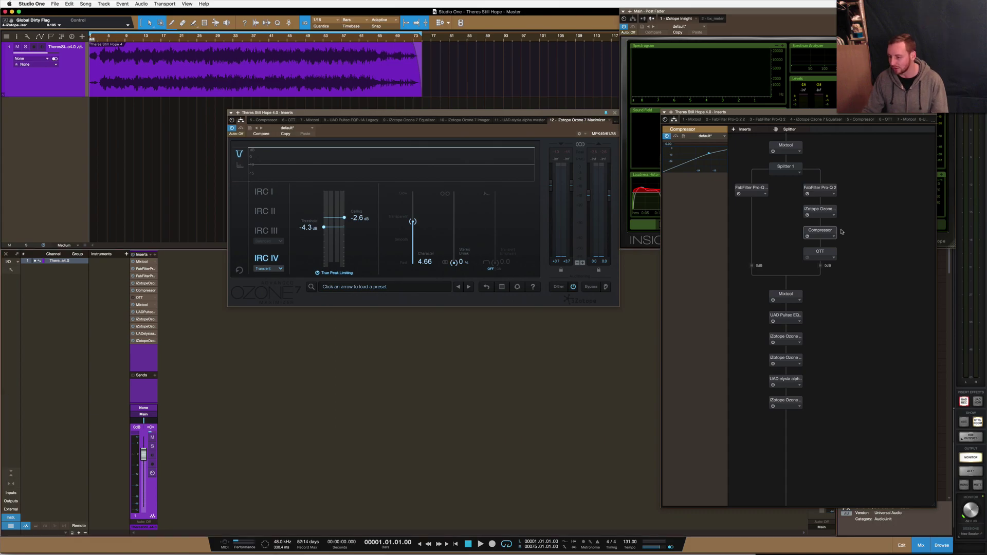
Examine the disabled OTT multiband compressor's settings at the end of the splitter's second branch.
left_click(823, 252)
double_click(821, 252)
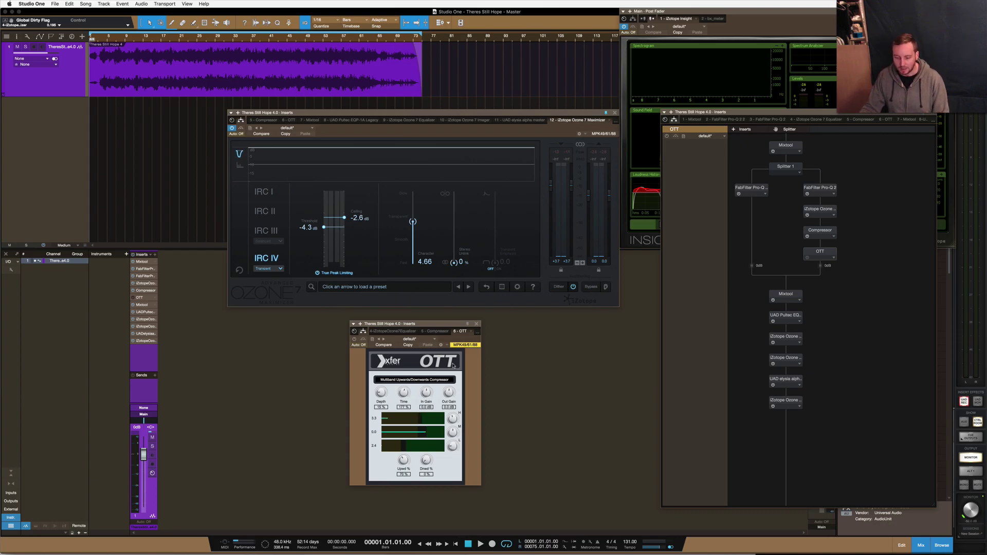
left_click(476, 325)
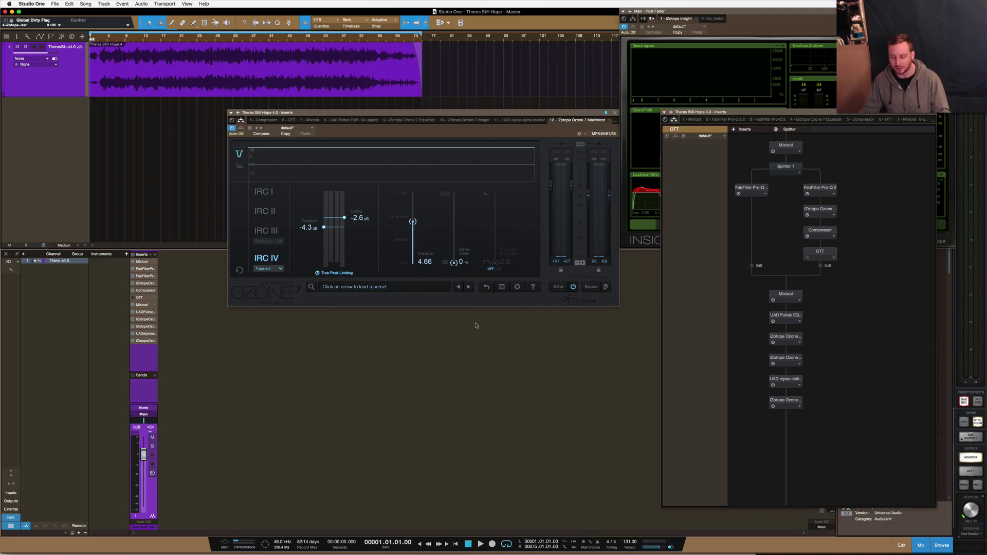
double_click(824, 249)
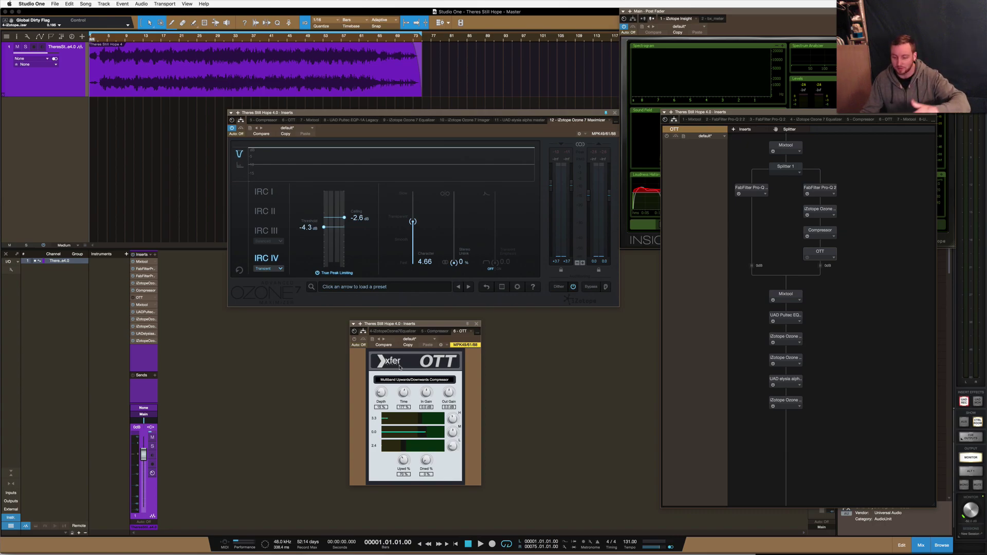
left_click(477, 324)
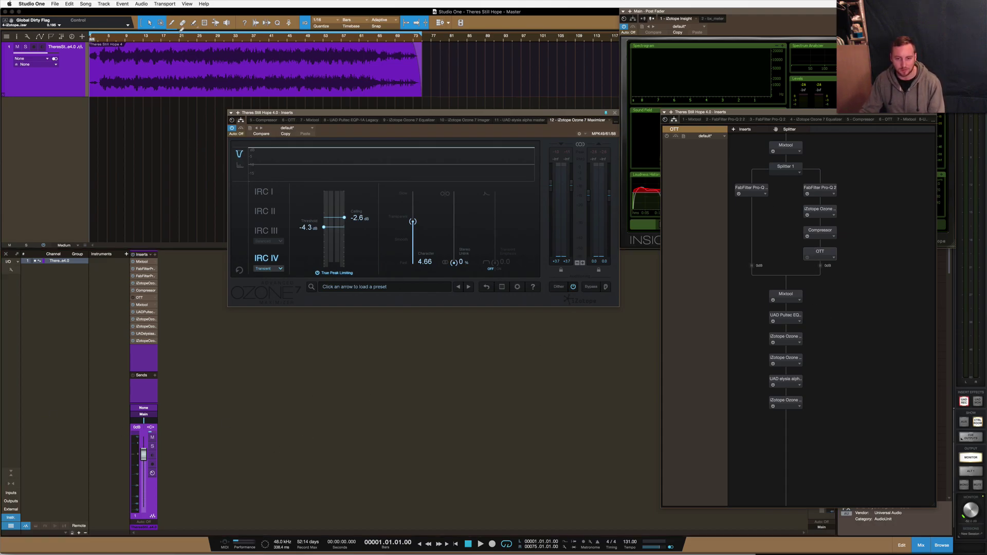
Play the song from bar 15 and compare the second branch with its Pro-Q 2, Ozone Equalizer and Compressor bypassed and re-enabled.
left_click(154, 37)
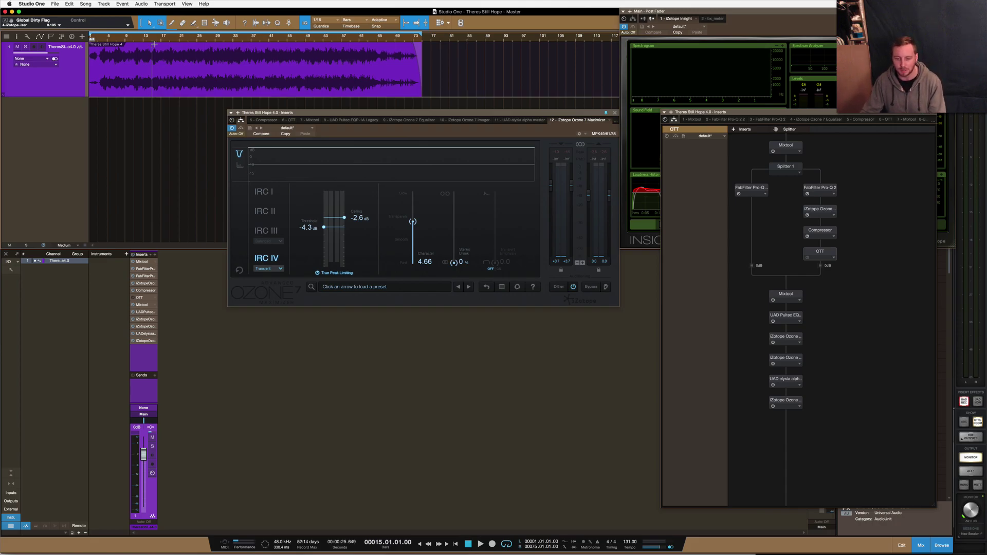
key("space")
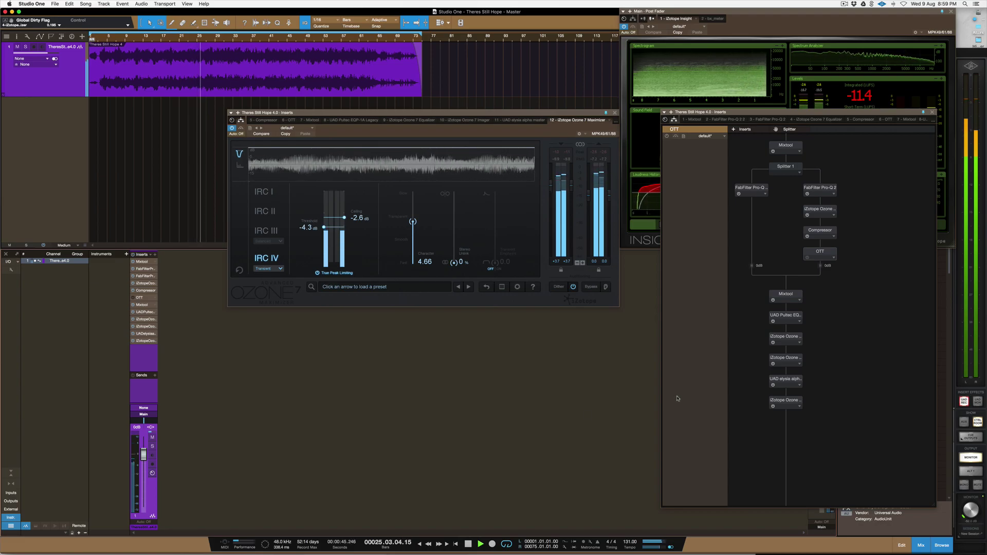
left_click(807, 193)
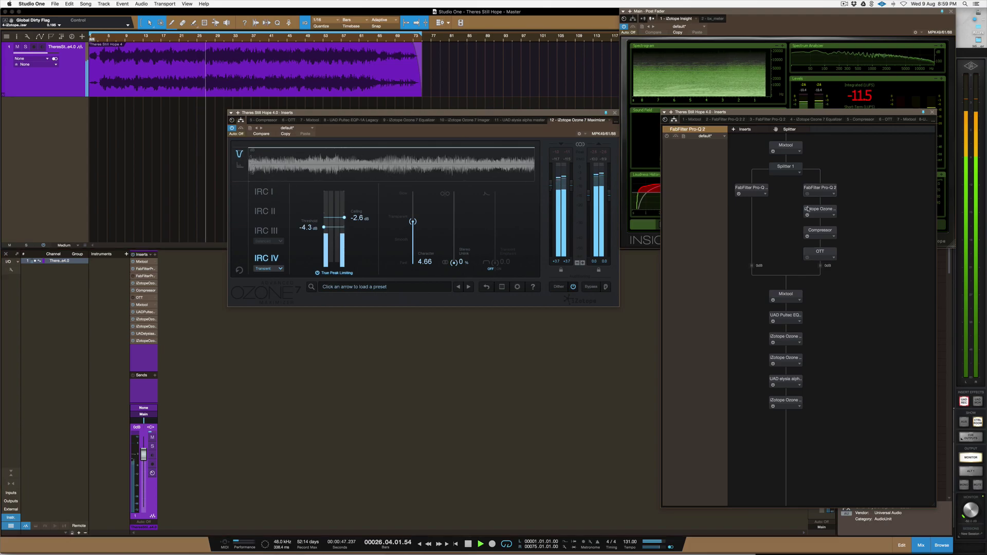
left_click(807, 236)
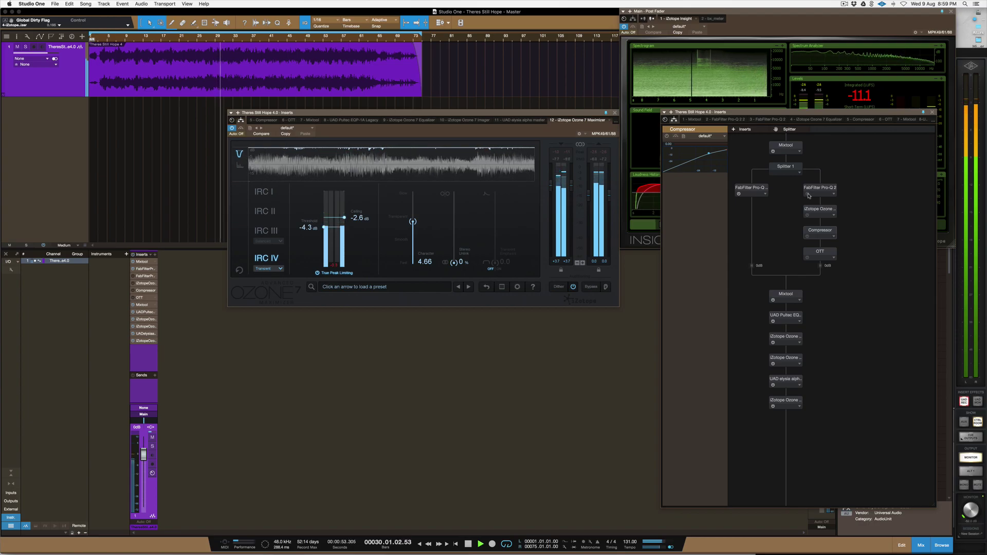
left_click(808, 194)
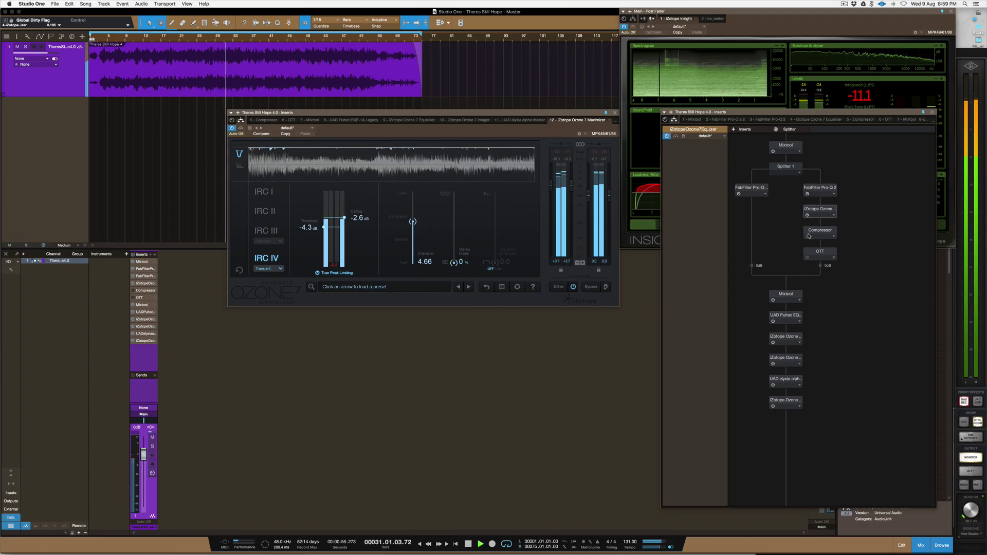
left_click(808, 236)
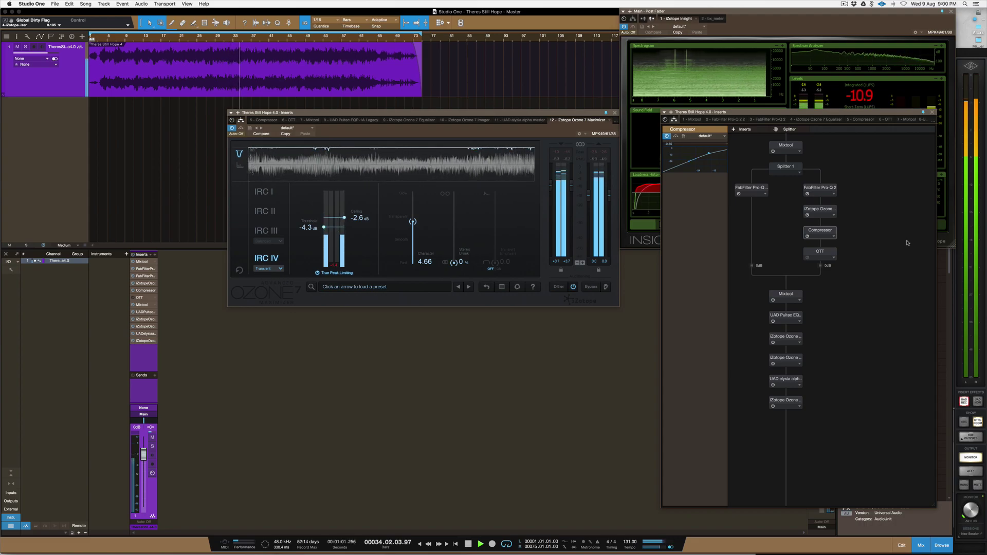
key("space")
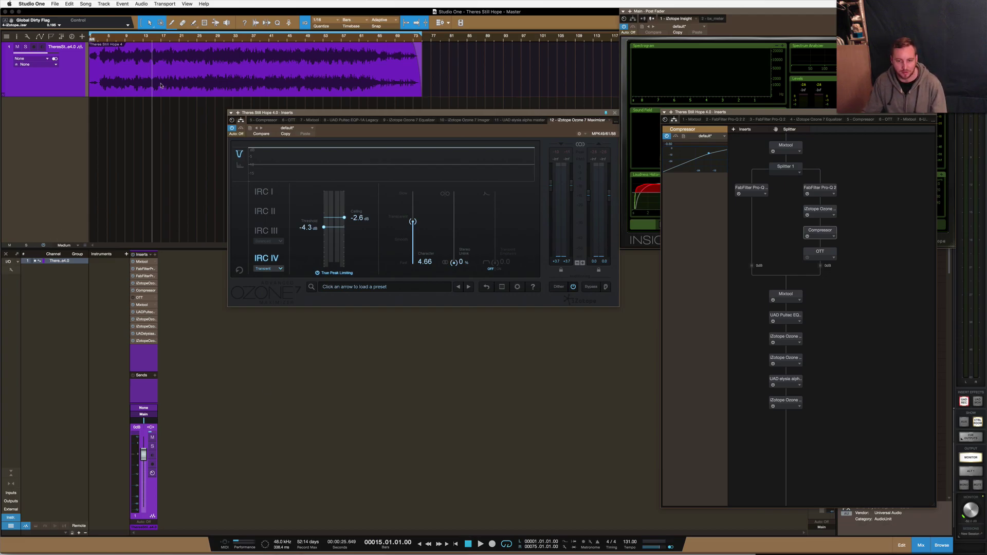
Render the Theres Still Hope 4 event to a new track with Mixdown Selection and colour the Mixdown track yellow.
left_click(182, 84)
right_click(182, 84)
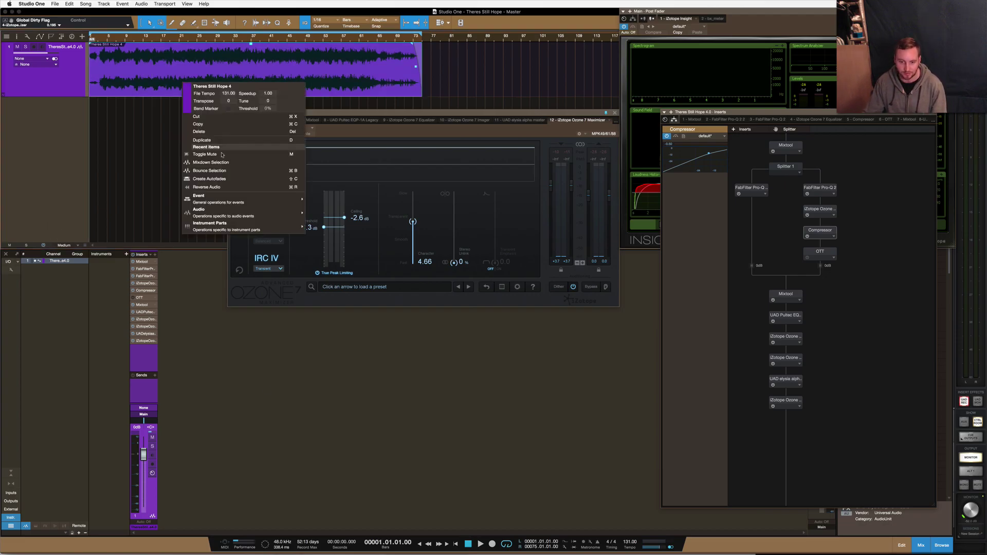
key("Return")
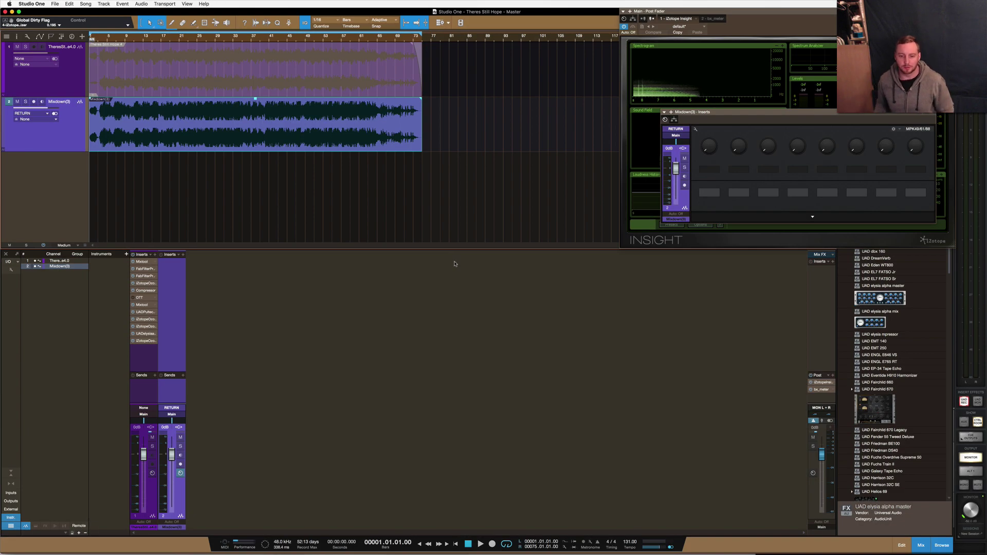
left_click(4, 119)
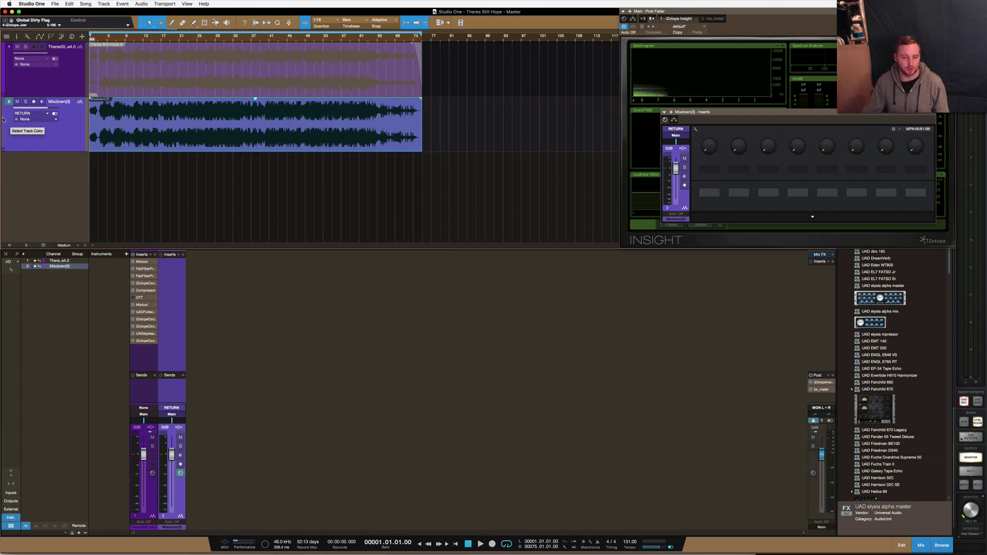
left_click(31, 154)
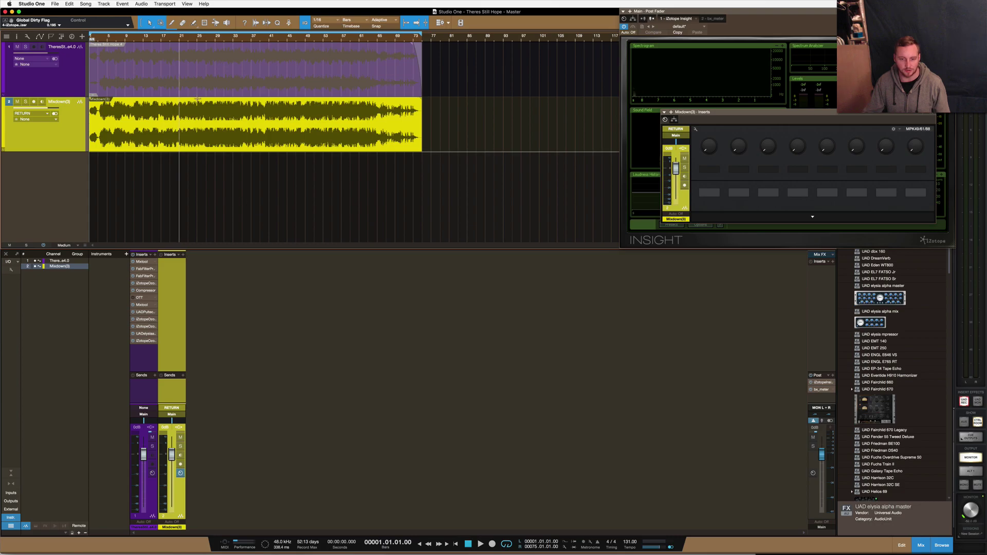
Unmute the original Theres Still Hope 4 event and close its Ozone 7 Maximizer window.
left_click(213, 86)
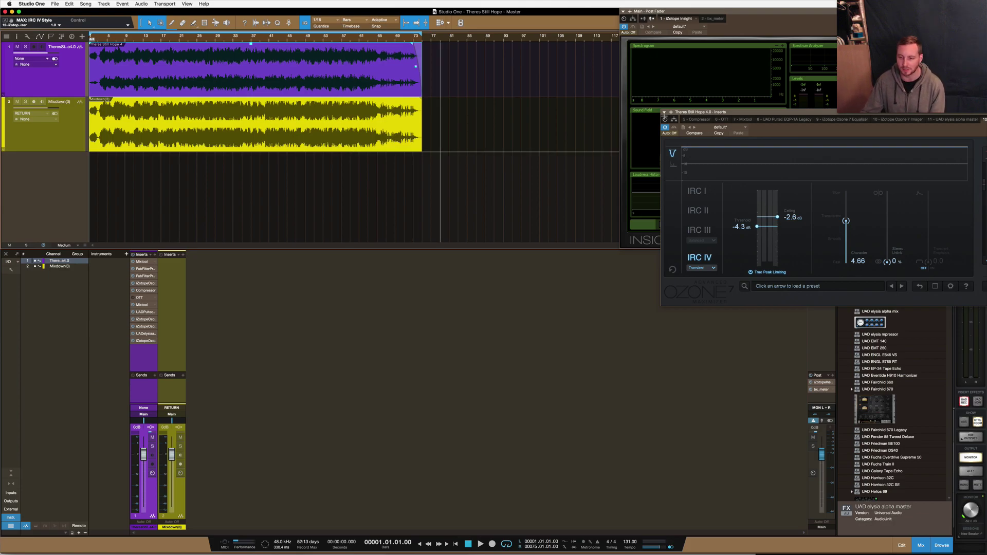
left_click_drag(945, 114, 858, 152)
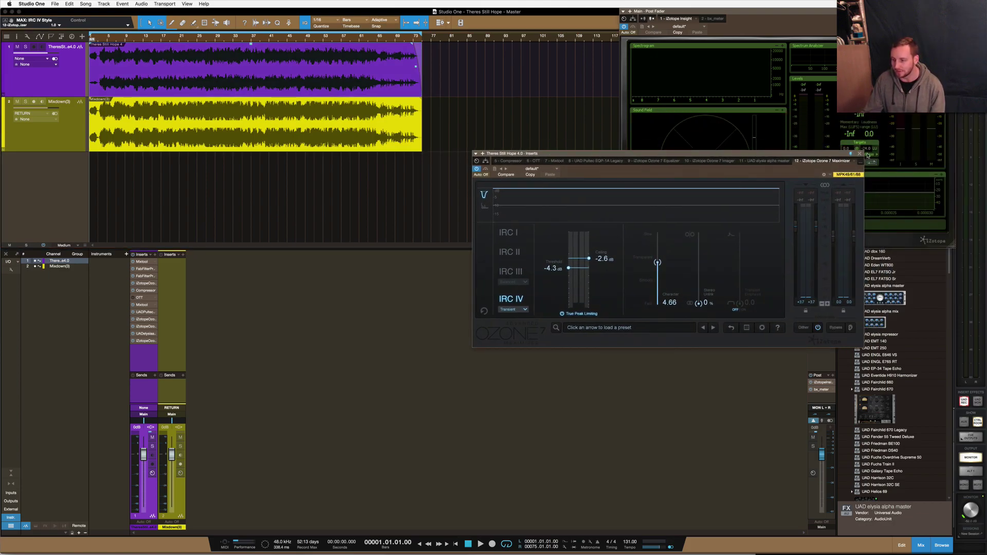
left_click(859, 153)
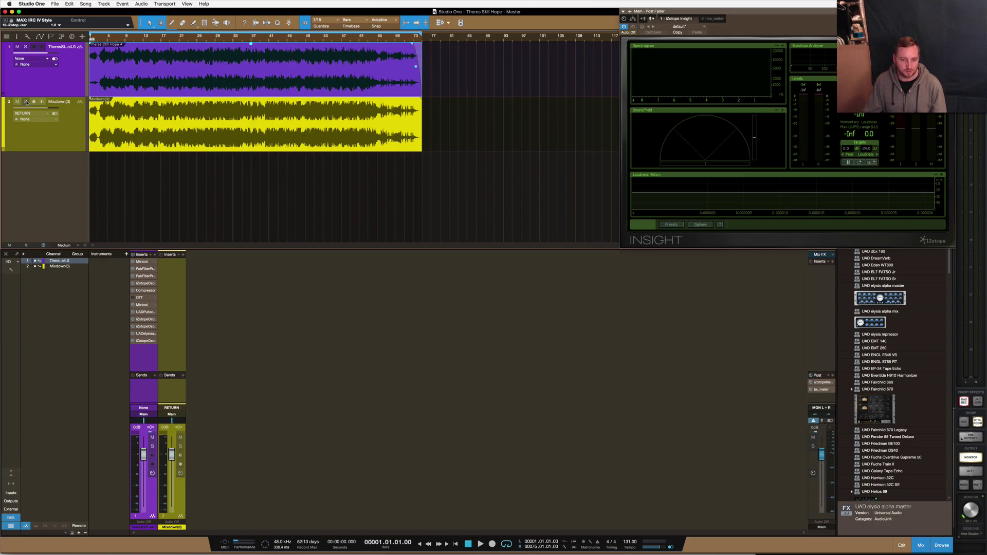
With the original track's inserts bypassed, play the song and alternate solo between the original and Mixdown tracks to compare them.
left_click(26, 47)
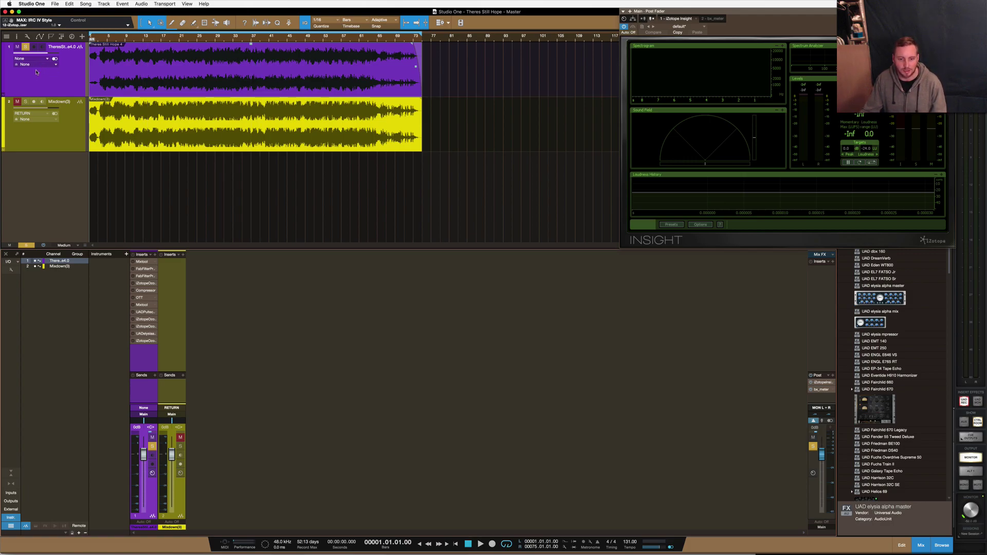
key("space")
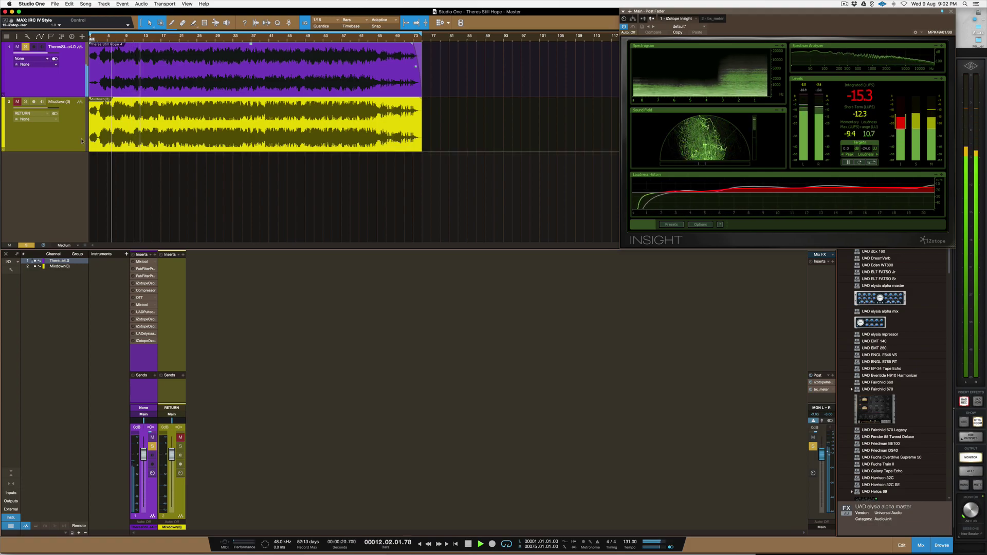
left_click(25, 102)
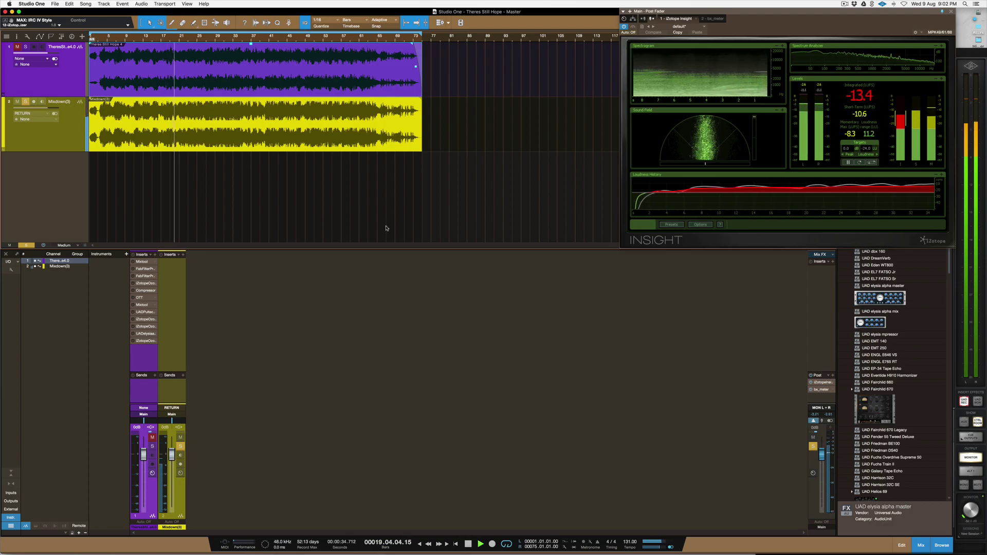
left_click(25, 47)
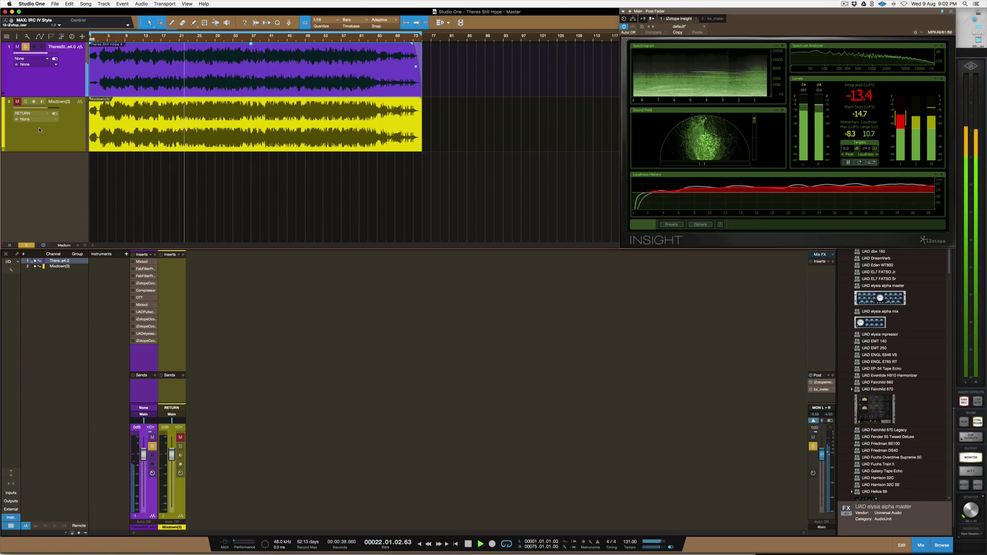
left_click(25, 101)
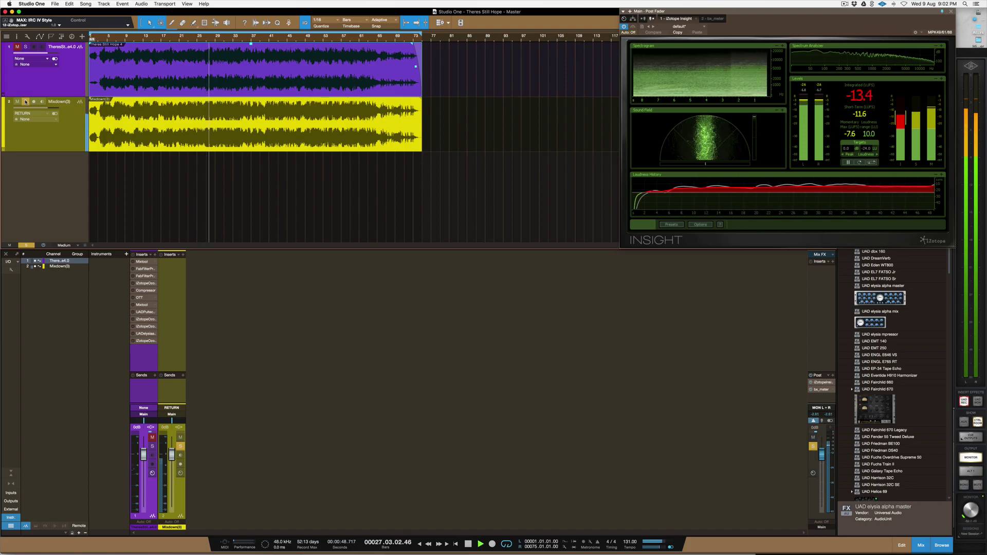
left_click(26, 48)
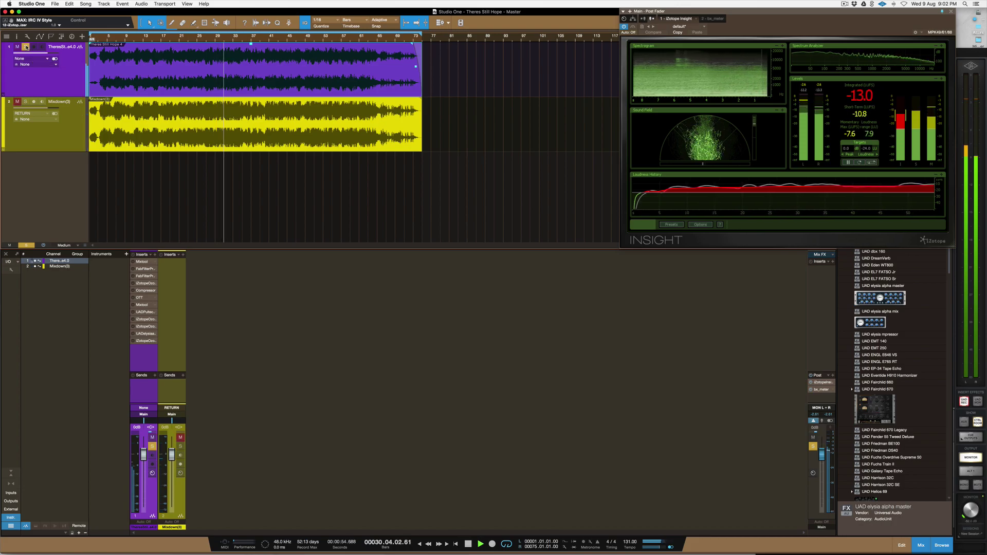
left_click(25, 102)
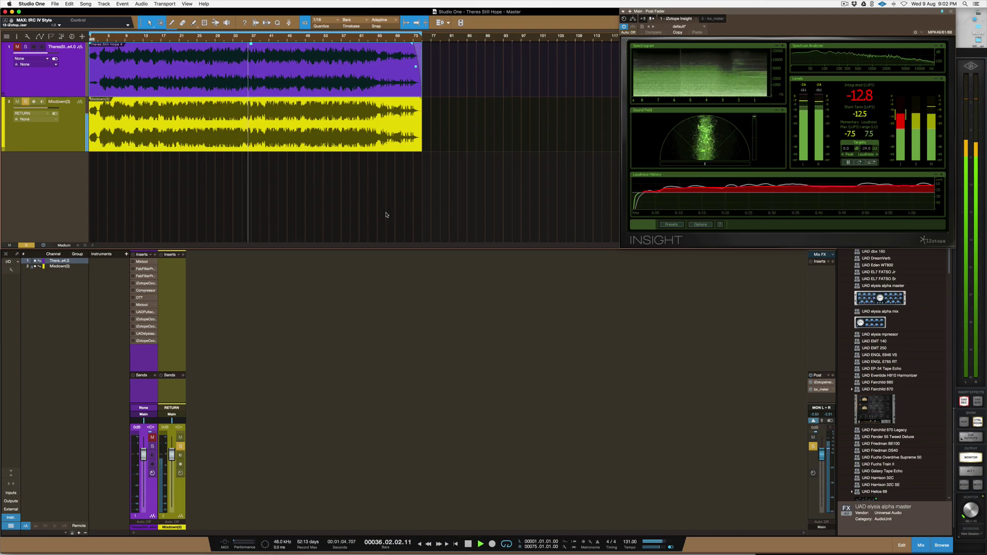
key("space")
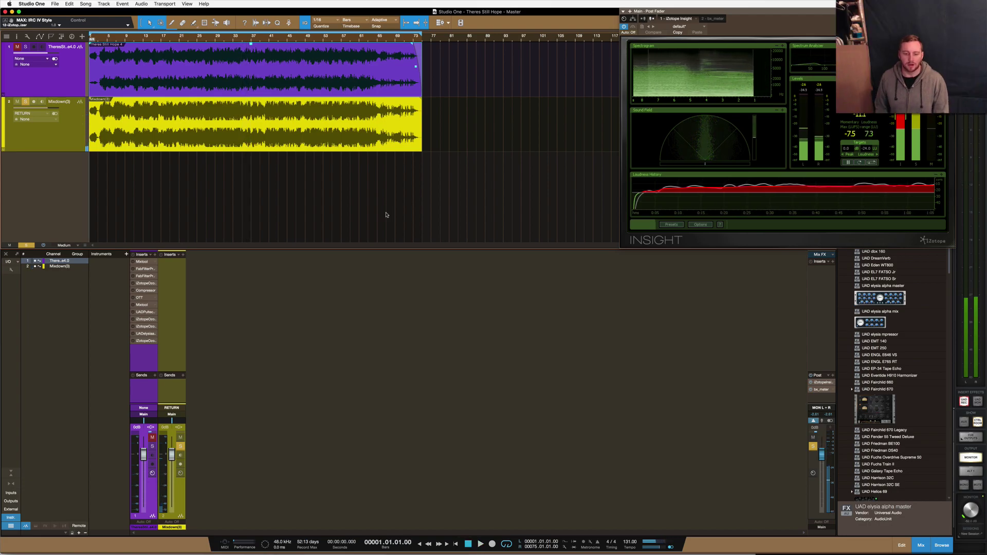